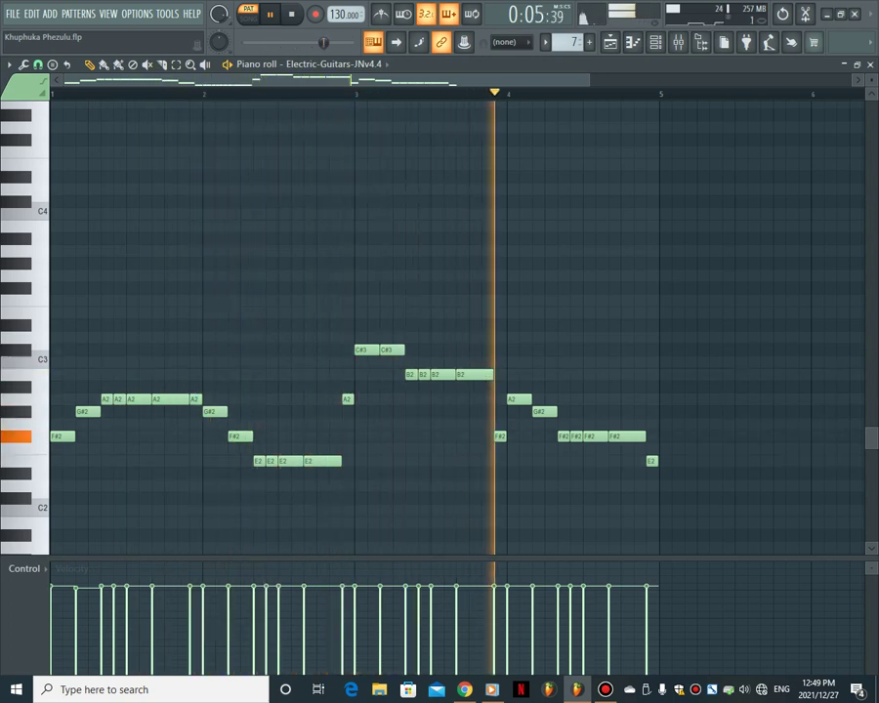
- Solo Track 3 in the playlist, add Tracks 5 and 4 by unmuting them during song playback, and stop the song
key("space")
key("F5")
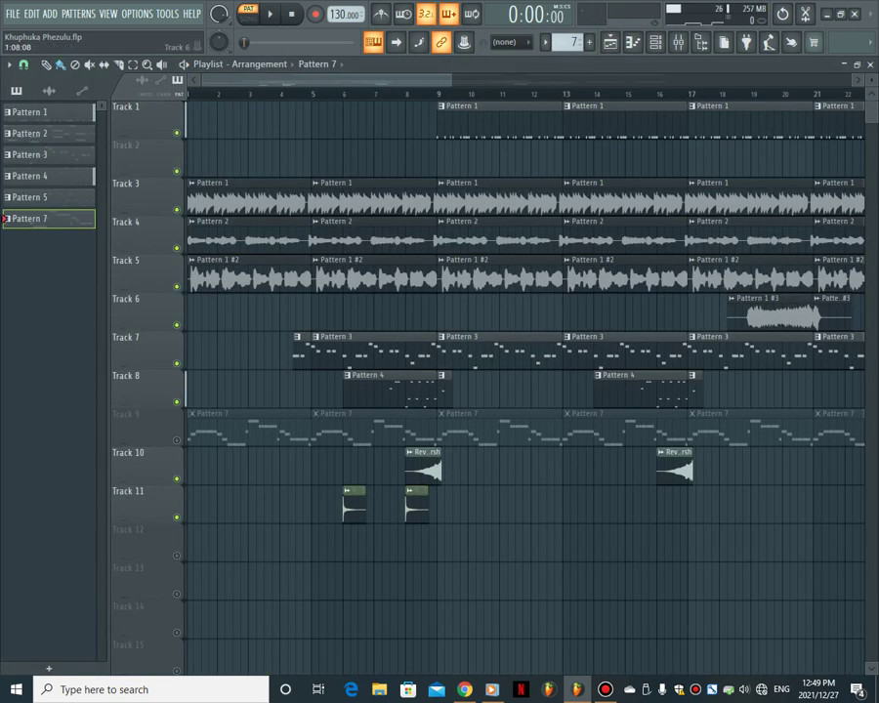
right_click(177, 210)
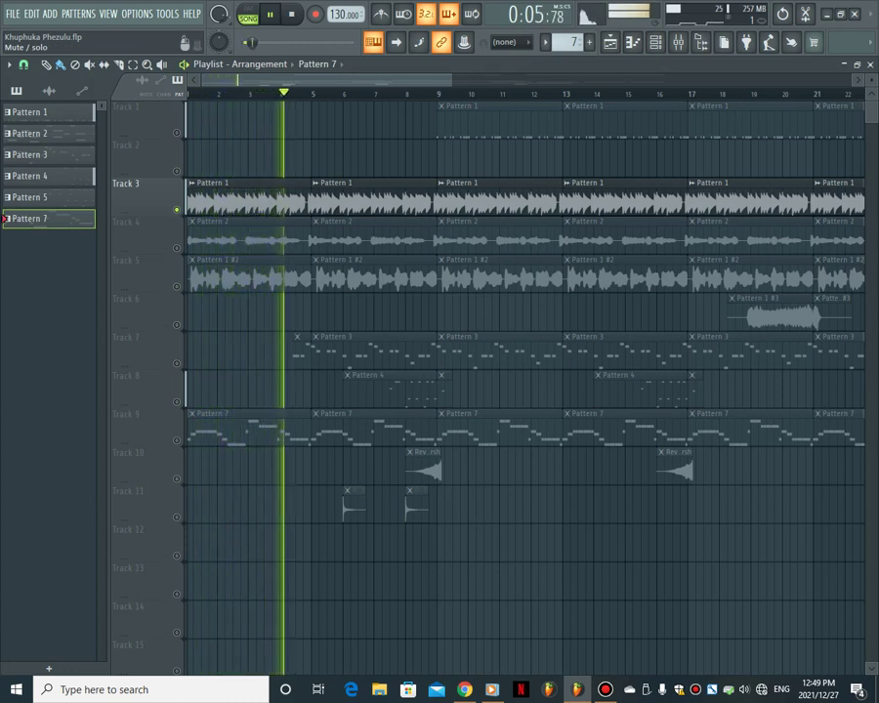
left_click(177, 288)
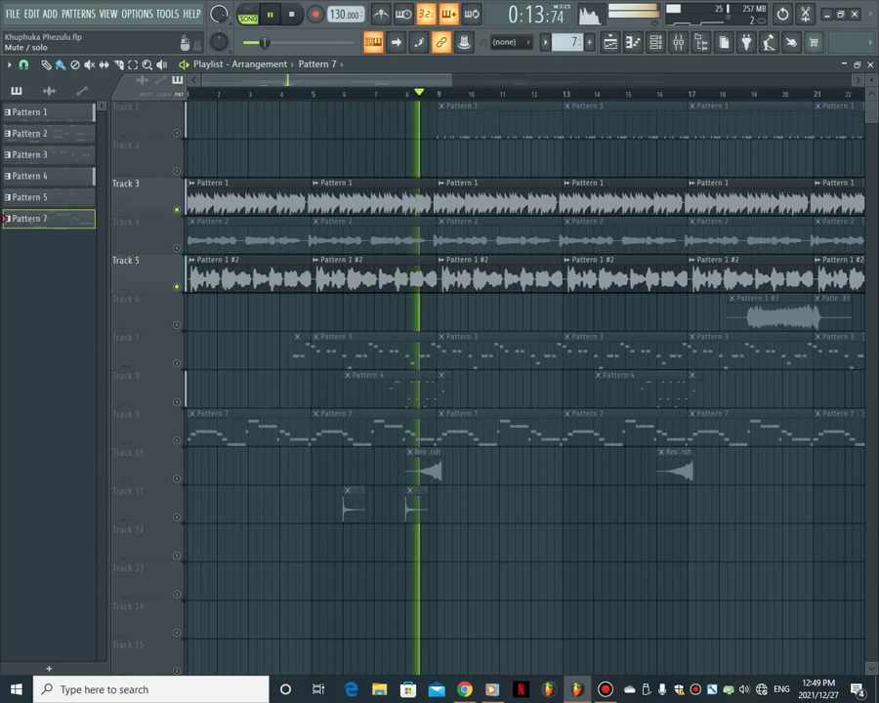
left_click(177, 248)
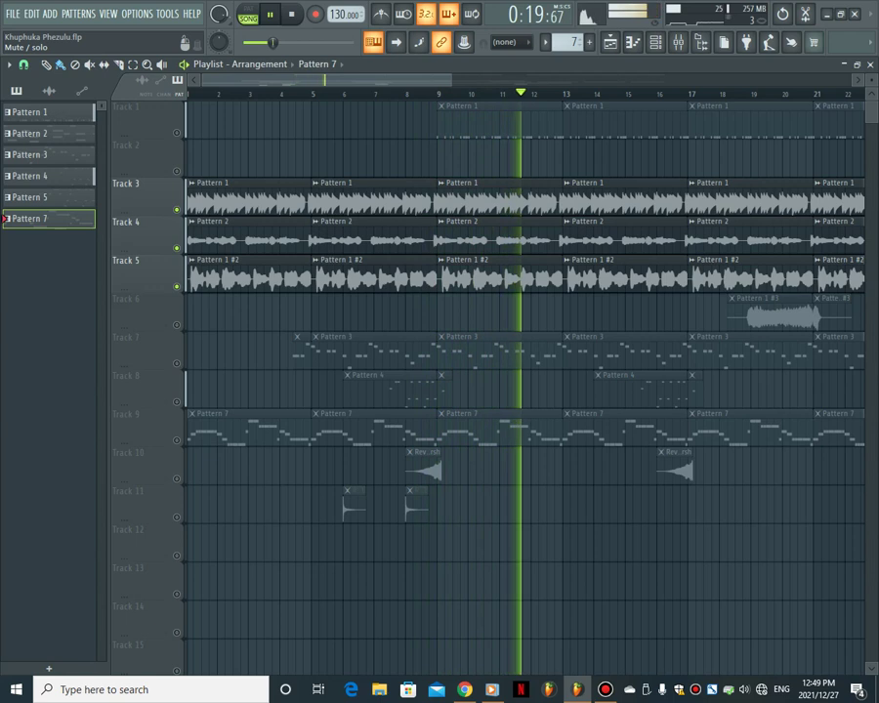
left_click(291, 14)
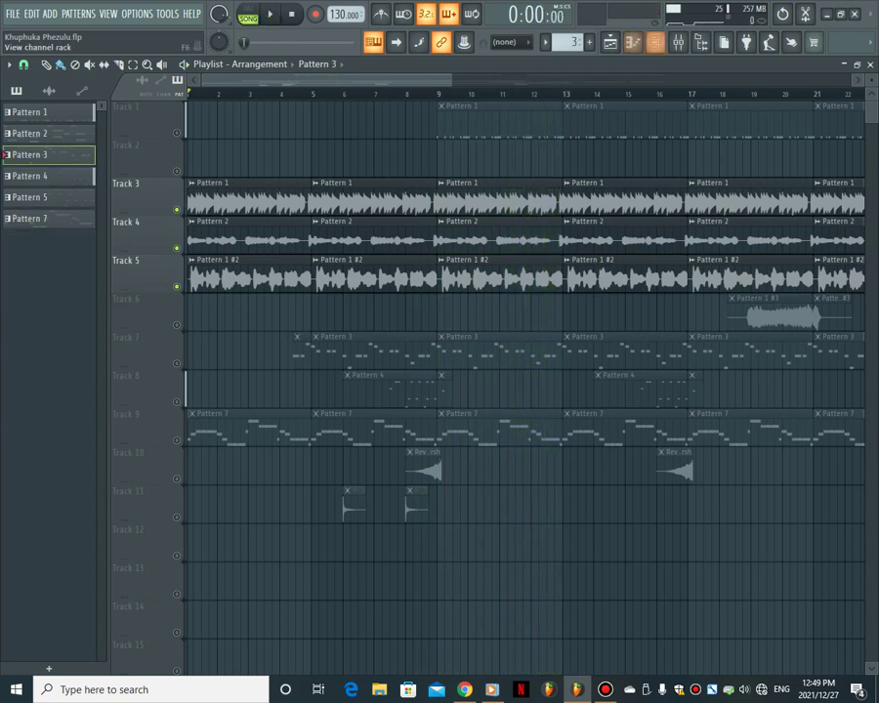
- Open Pattern 3's 1115-Touch Flute notes in the piano roll and play the pattern
left_click(655, 42)
left_click(315, 376)
scroll(314, 376, "up", 3)
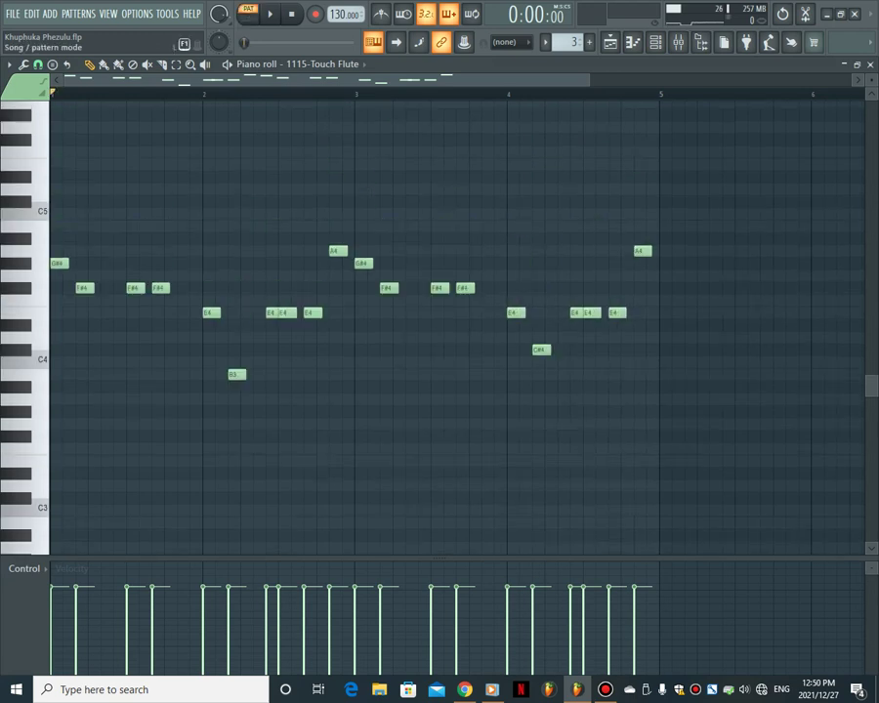
left_click(270, 14)
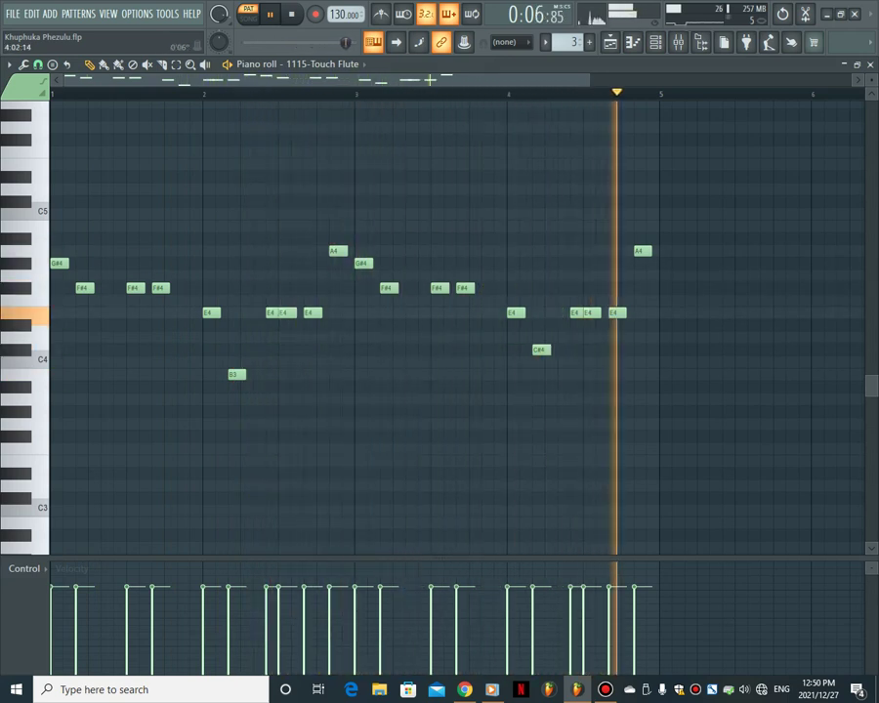
- Unmute Track 7 in the playlist, listen to it with Tracks 3, 4 and 5 in song mode, and stop playback
key("F5")
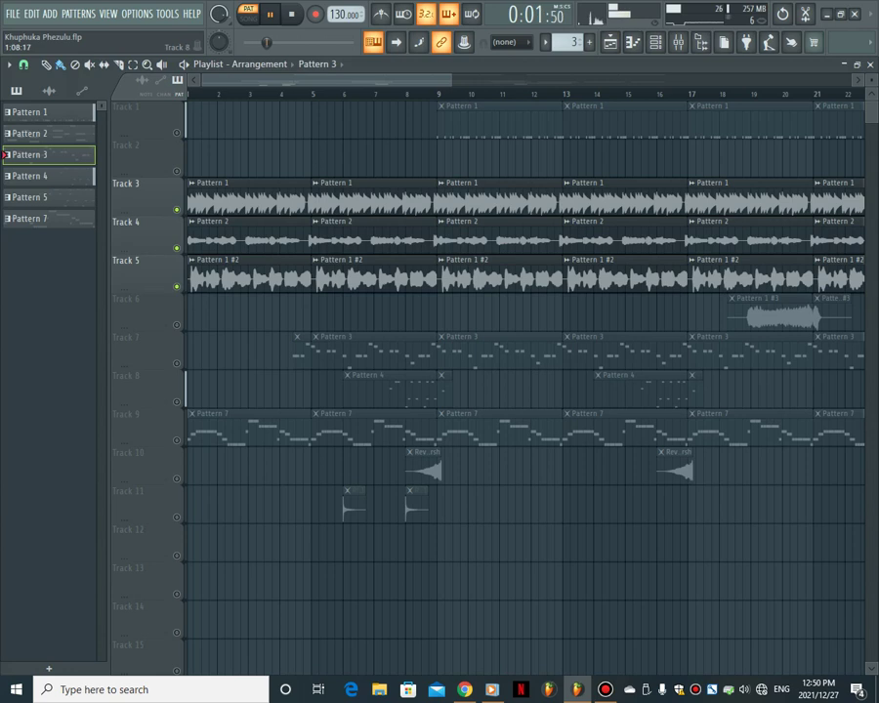
left_click(177, 364)
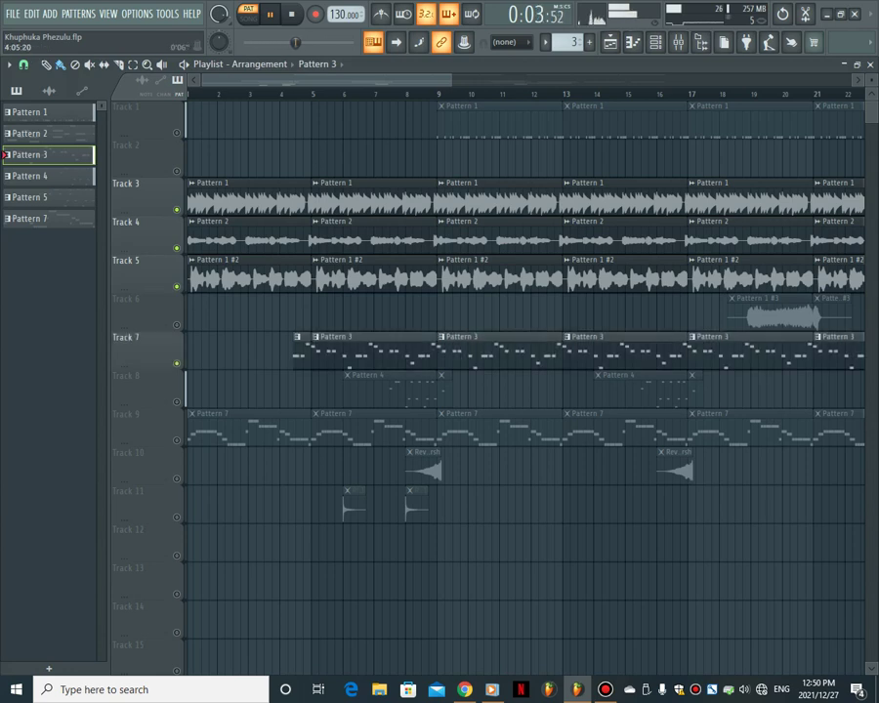
key("l")
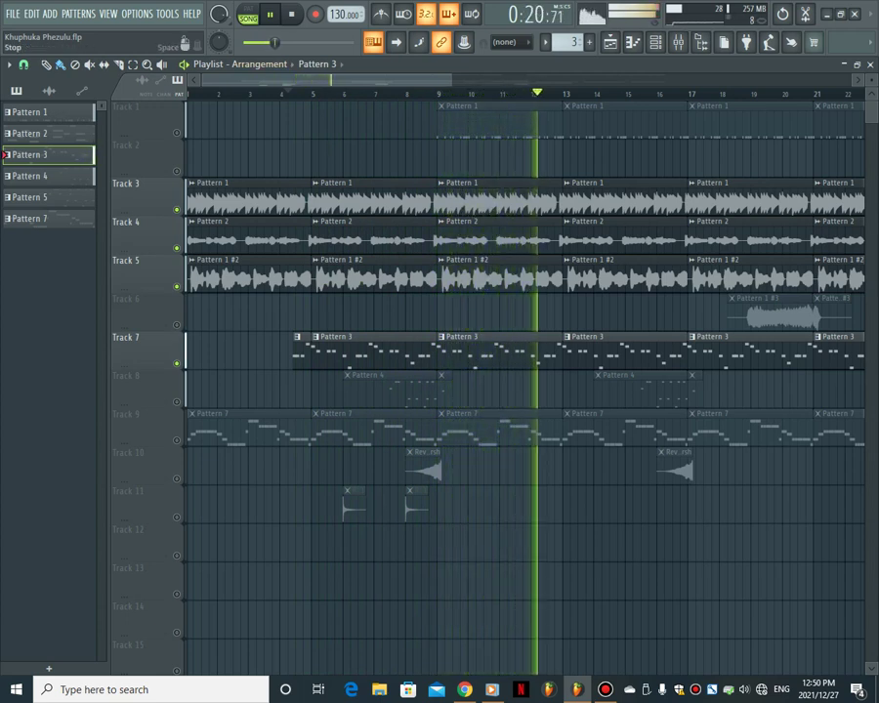
key("space")
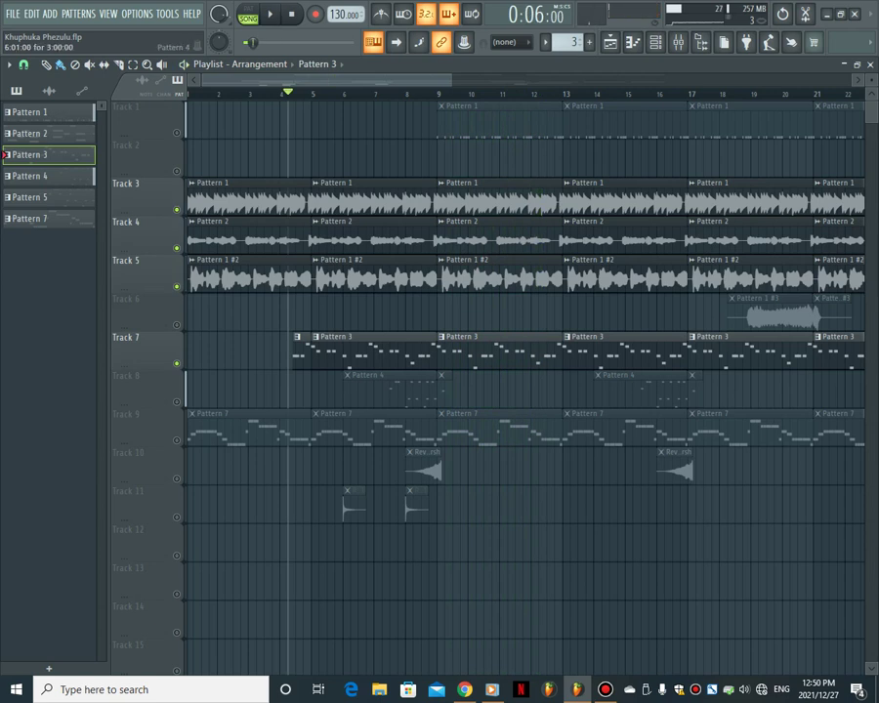
- Open Pattern 4's TRITON notes in the piano roll and play the pattern on its own
key("F6")
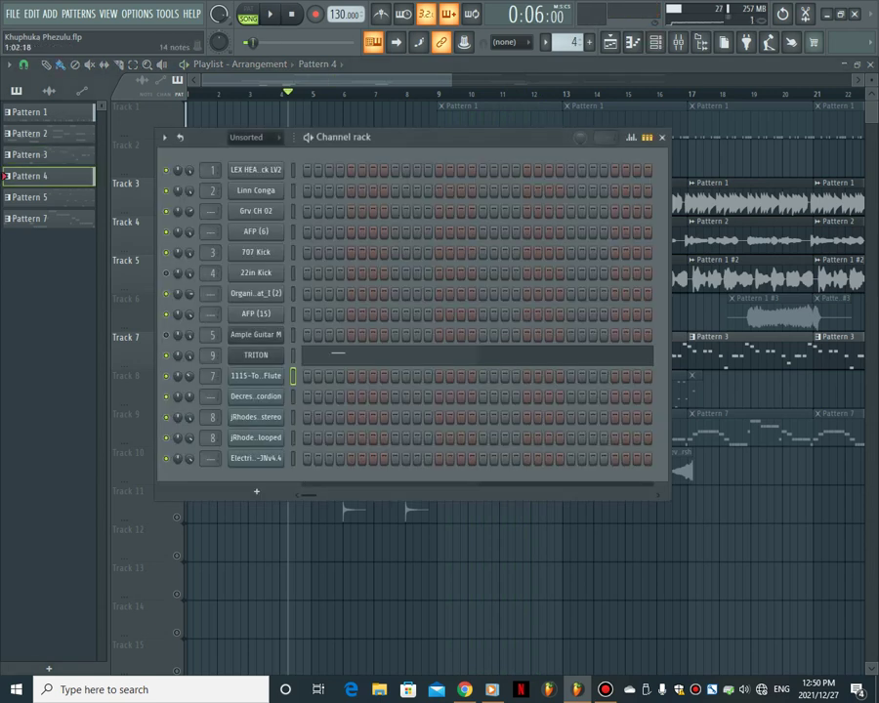
key("F7")
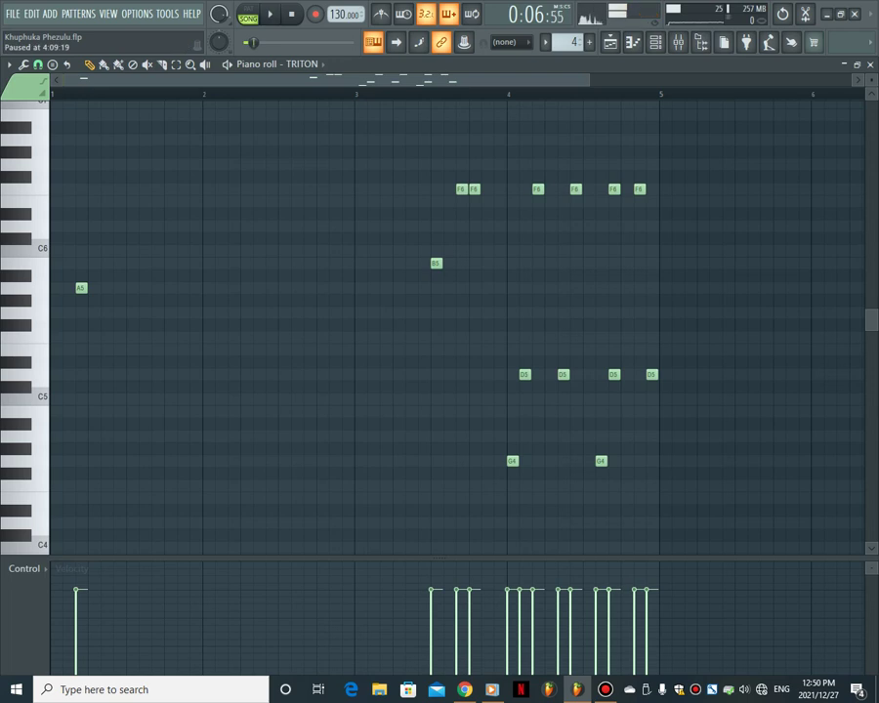
key("space")
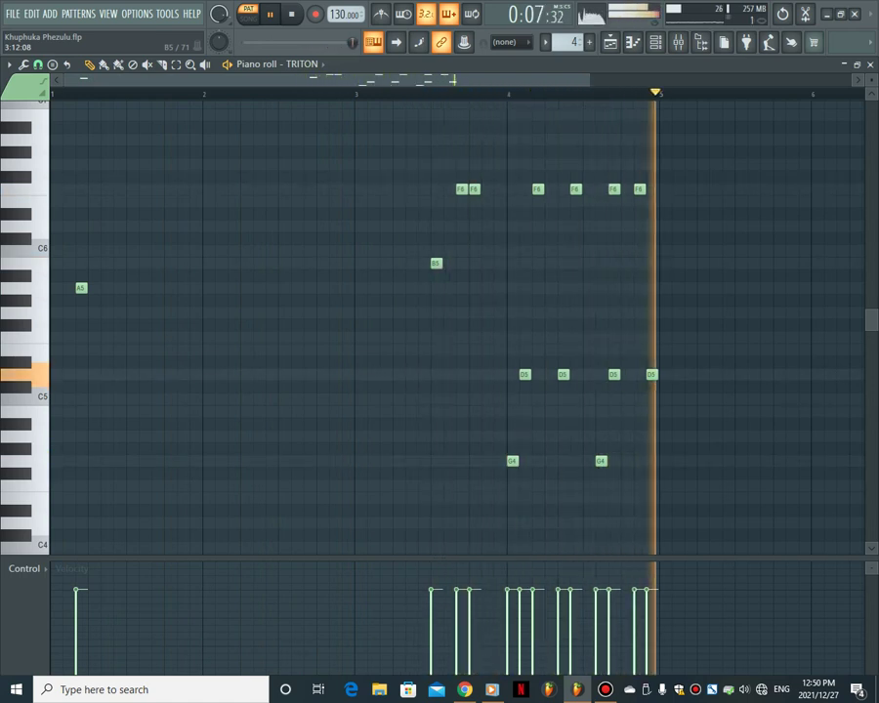
- Unmute Tracks 8, 10 and 11 in the playlist, listen to them in the song, and stop playback
left_click(611, 42)
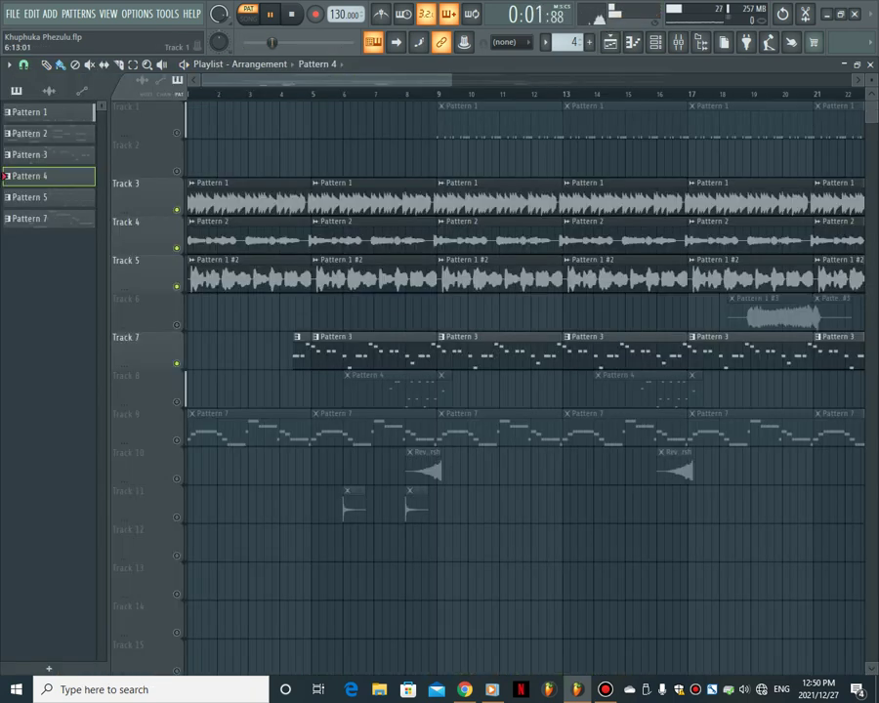
left_click(351, 94)
left_click(177, 401)
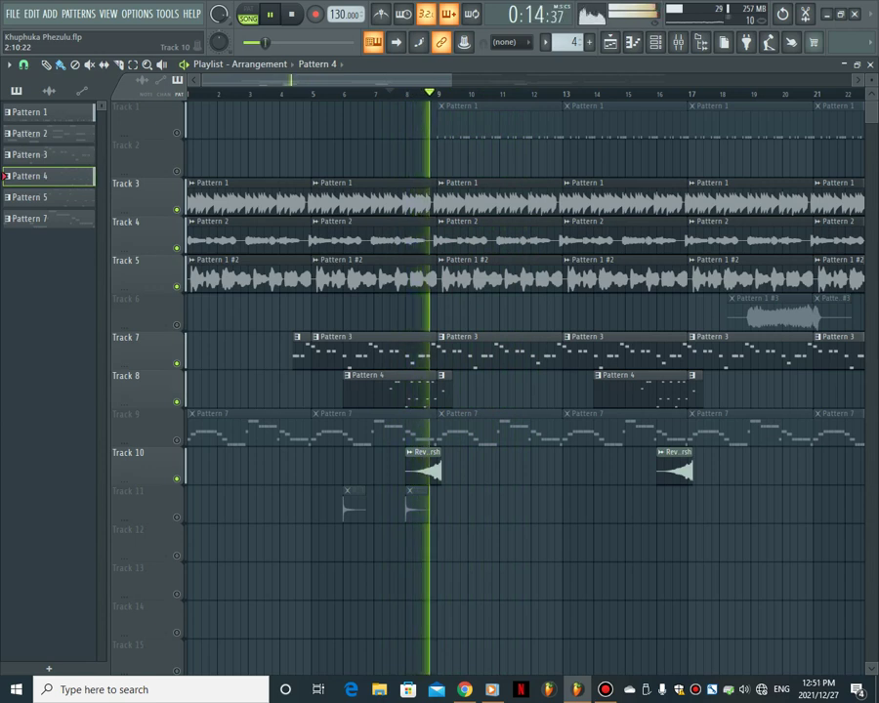
left_click(177, 517)
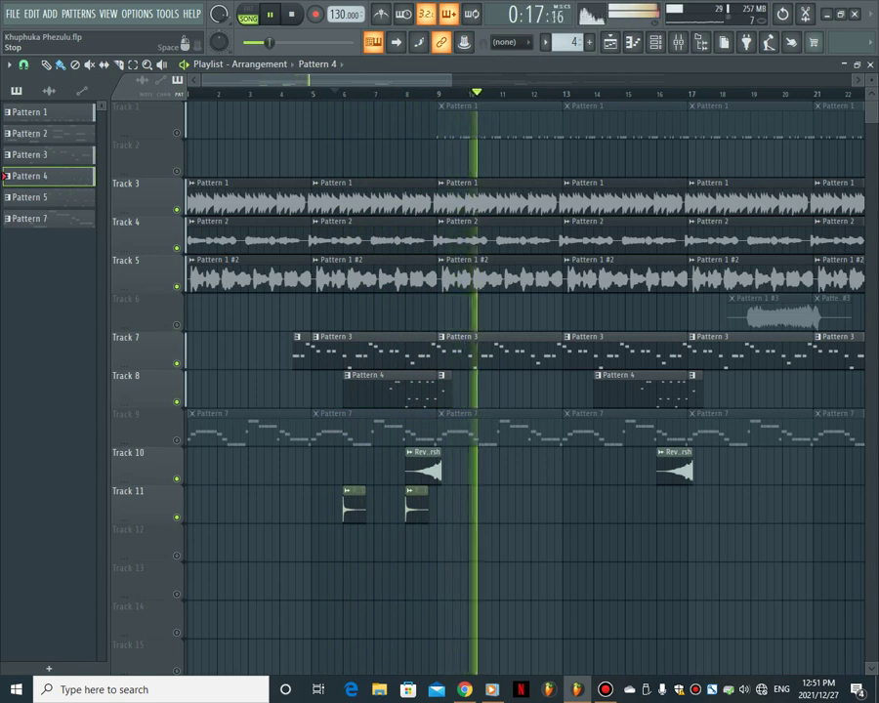
left_click(291, 14)
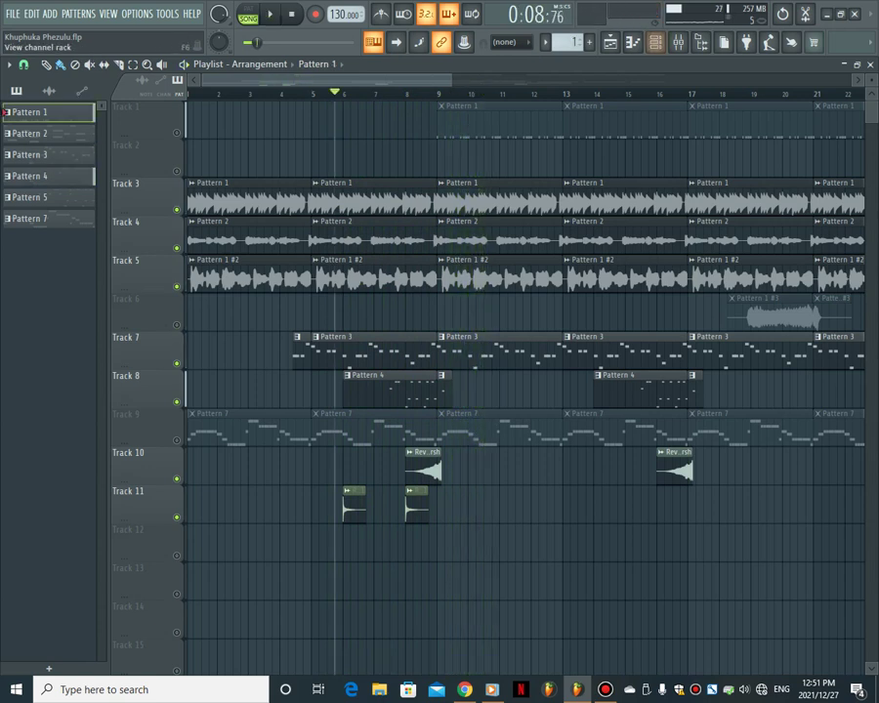
- Play Pattern 1's drum channels in the channel rack, view the Linn Conga notes in the piano roll, and return to the playlist
left_click(654, 42)
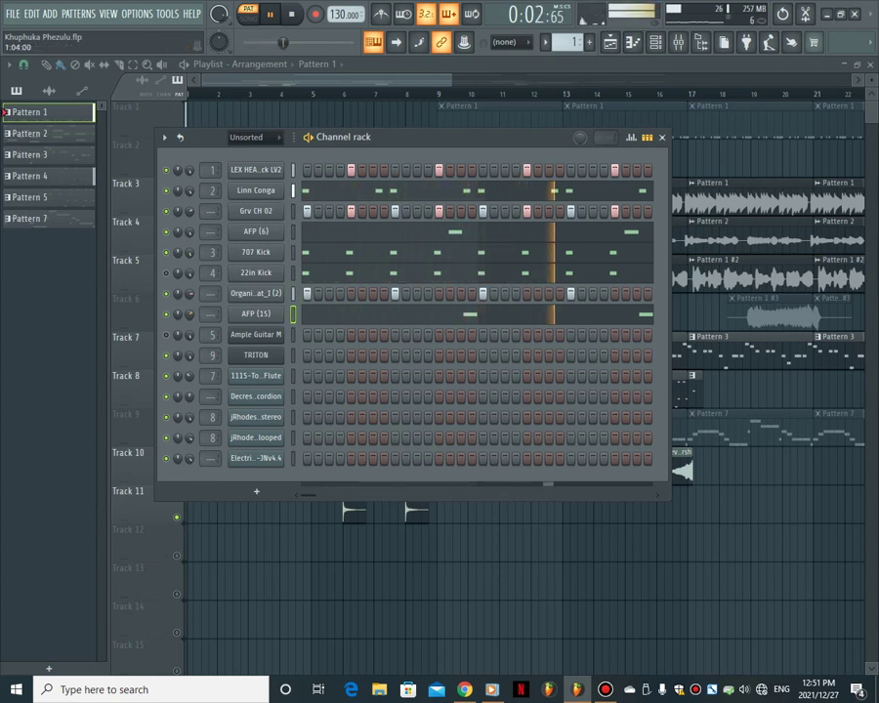
left_click(329, 189)
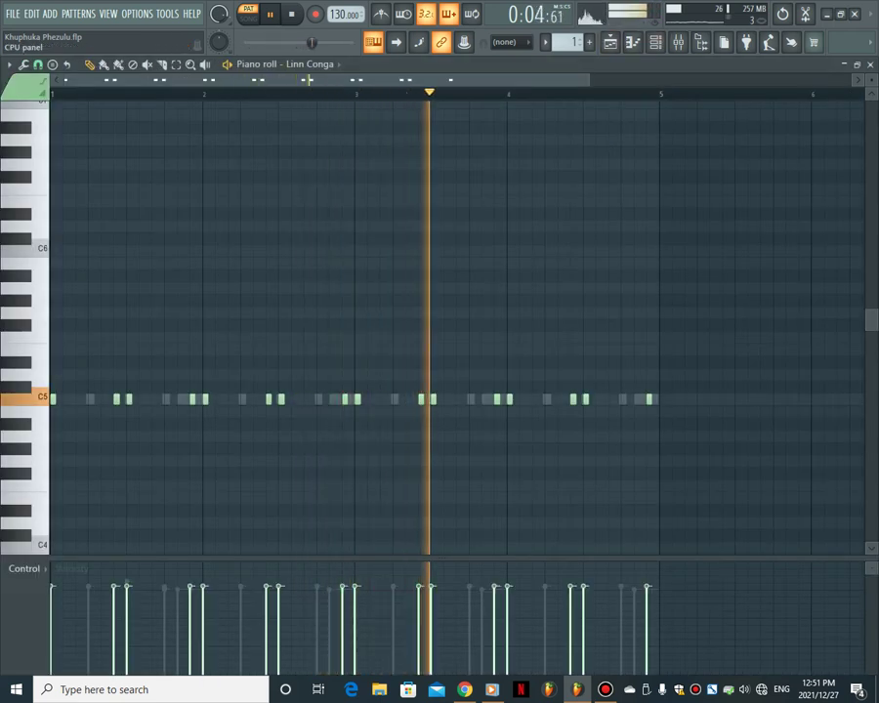
left_click(655, 42)
left_click(611, 42)
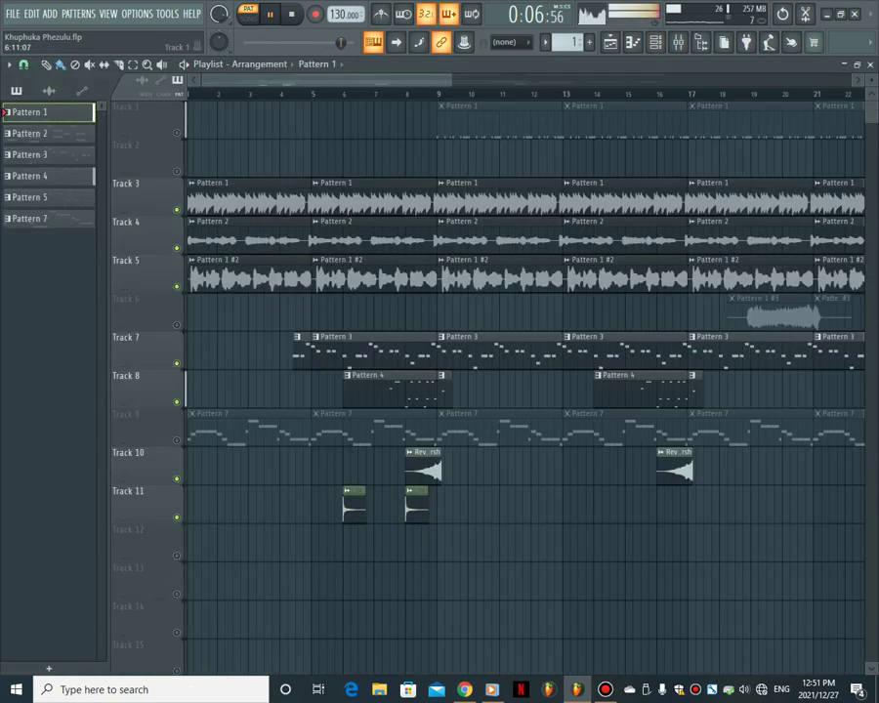
- Unmute Track 1 and Track 6 in the playlist
left_click(177, 133)
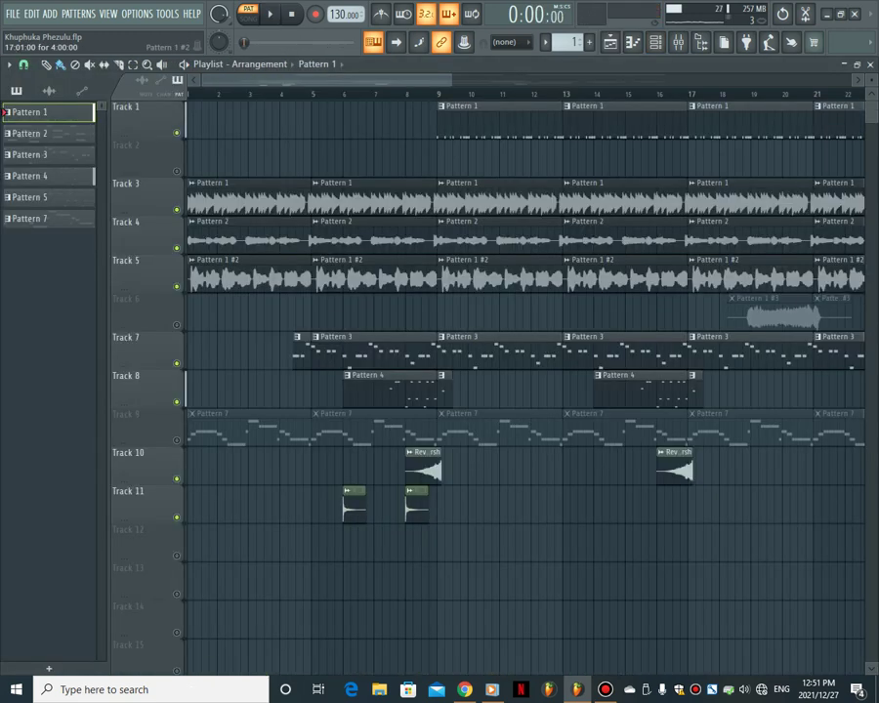
scroll(440, 313, "right", 5)
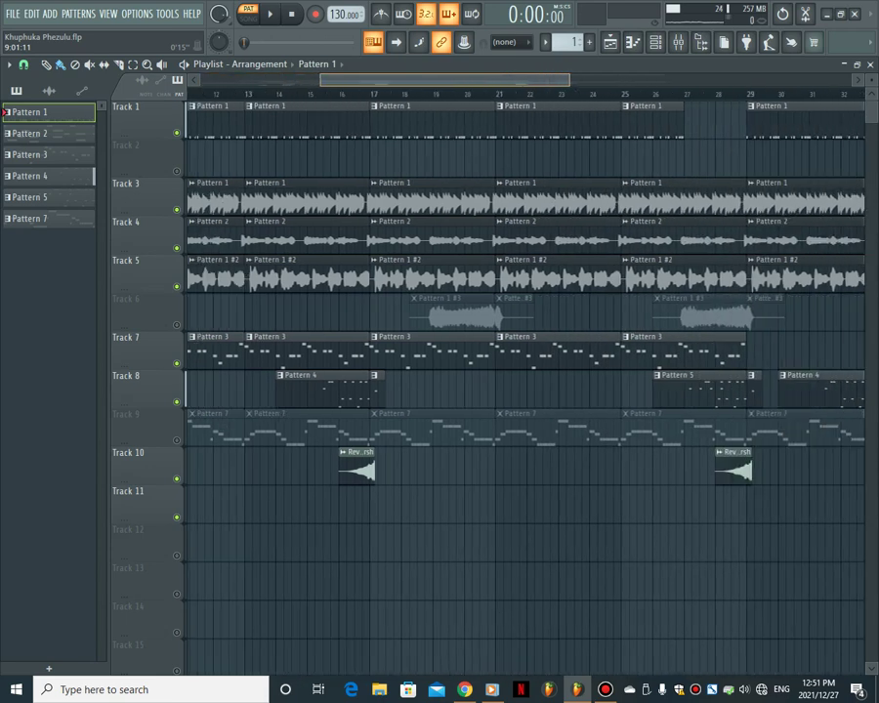
left_click(177, 324)
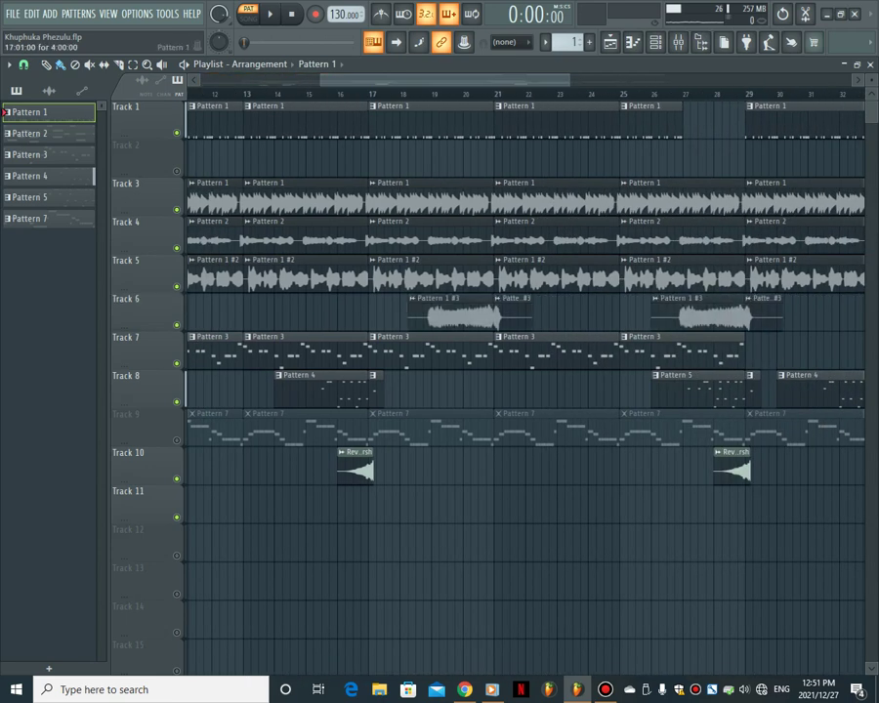
- Solo Track 6, play its Pattern 1 #3 audio clip from about bar 18, and stop playback
right_click(177, 325)
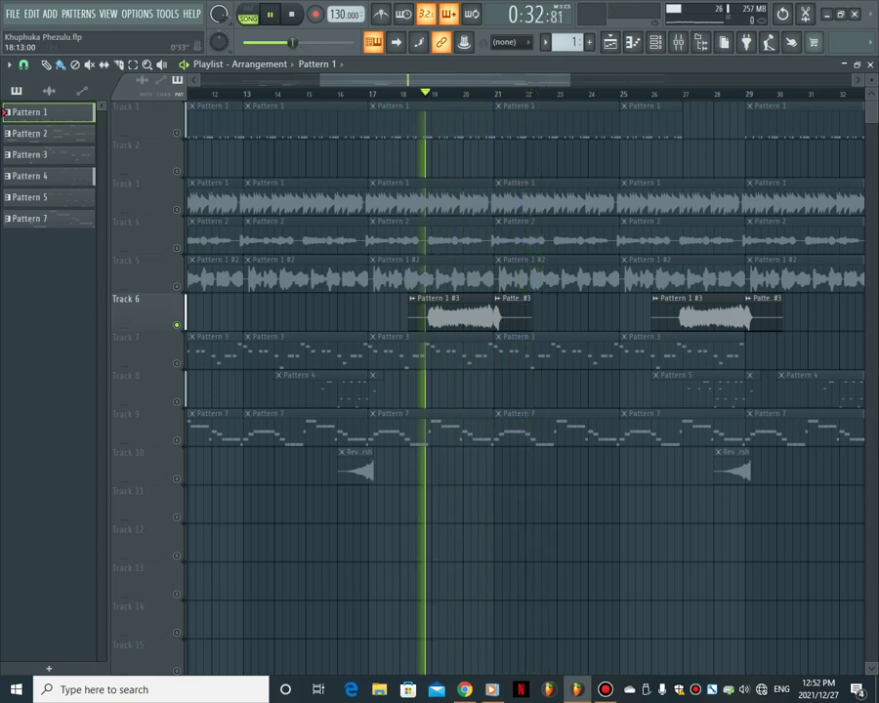
left_click(426, 93)
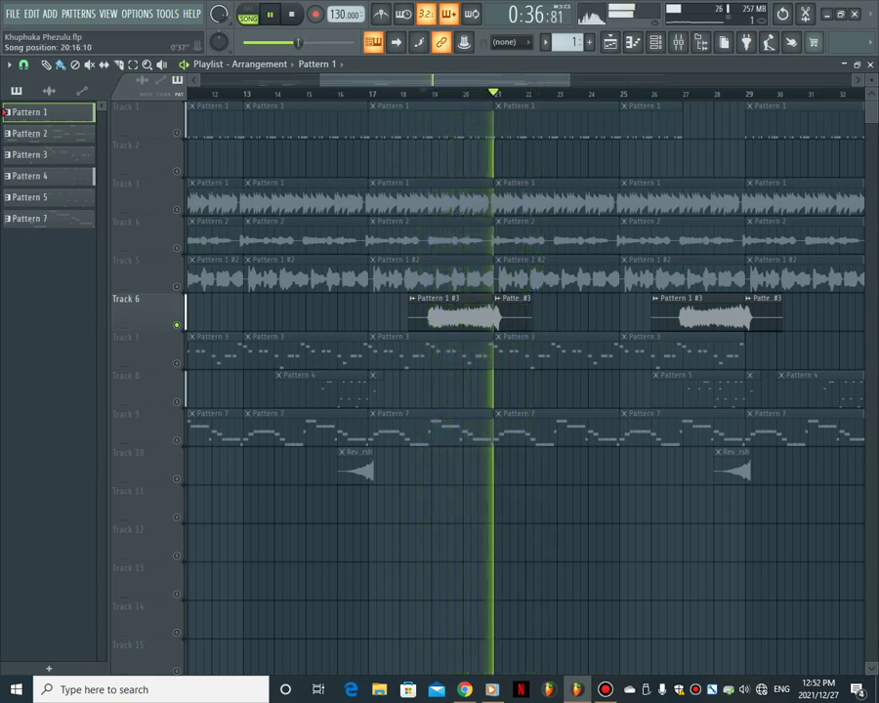
left_click(291, 14)
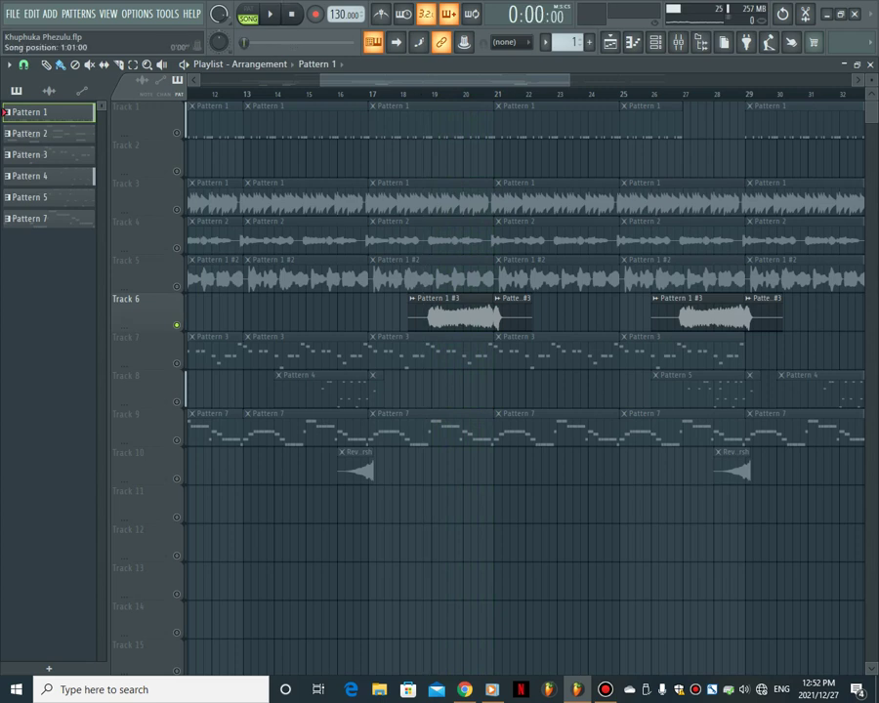
- Turn off the Track 6 solo to bring back all playlist tracks, and mute Track 9
left_click_drag(322, 80, 201, 80)
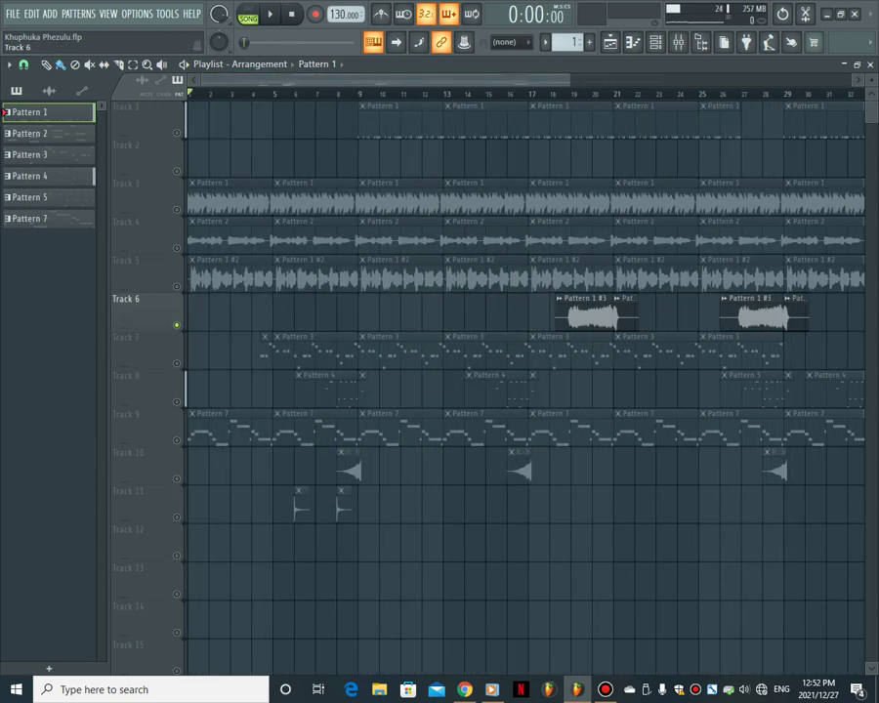
right_click(177, 325)
left_click(176, 440)
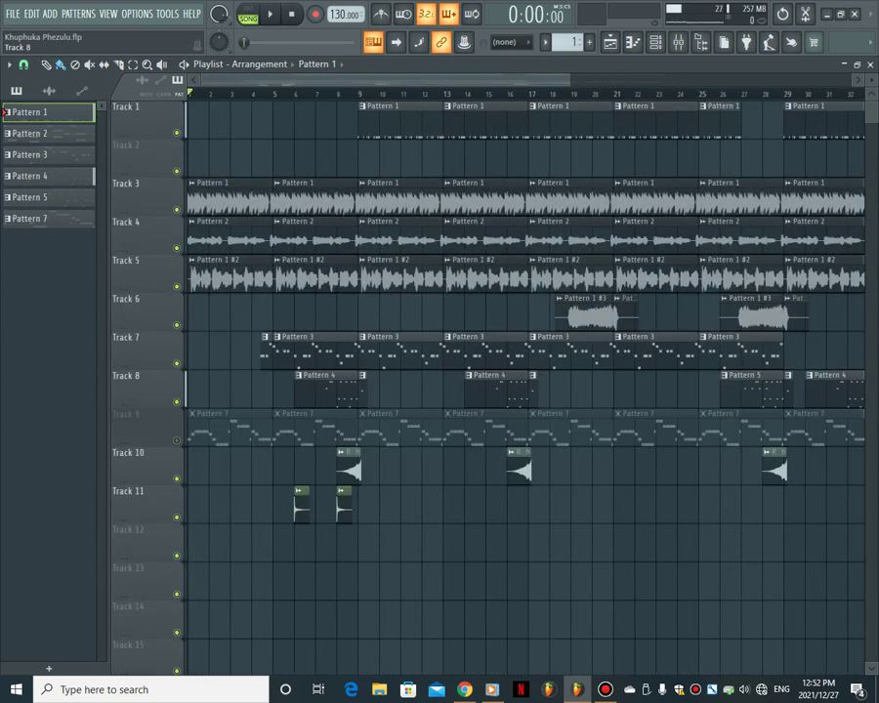